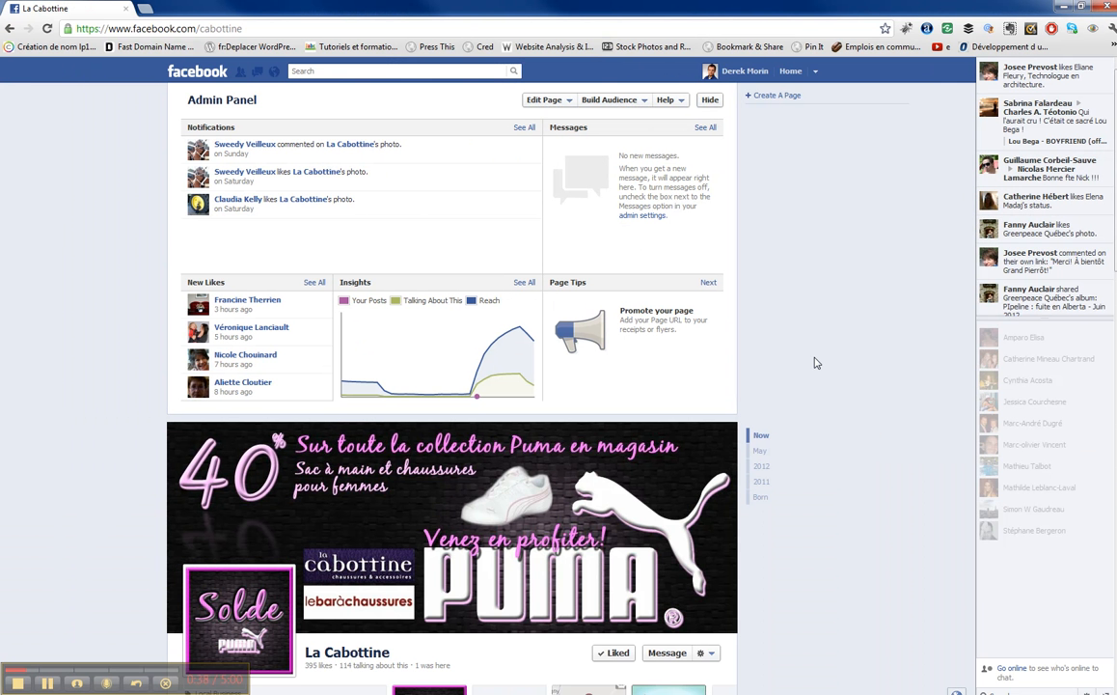
Step: Expand and collapse the extra row of app boxes beside Coupon on La Cabottine's Facebook page
scroll(823, 401, down, 3)
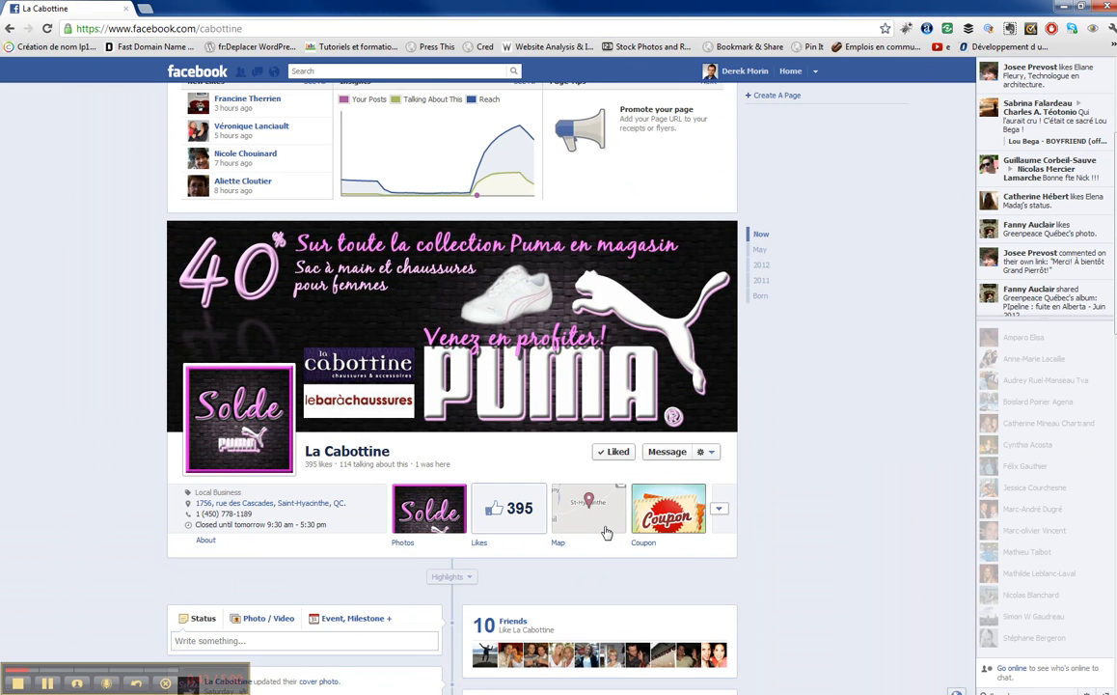
click(720, 514)
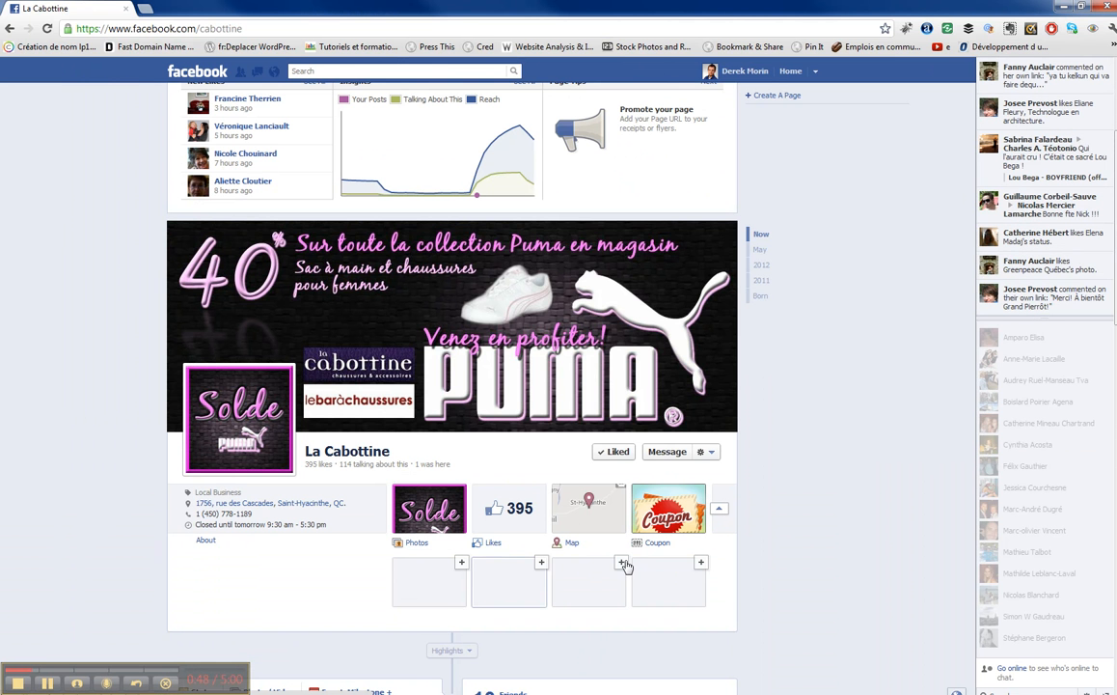
click(717, 513)
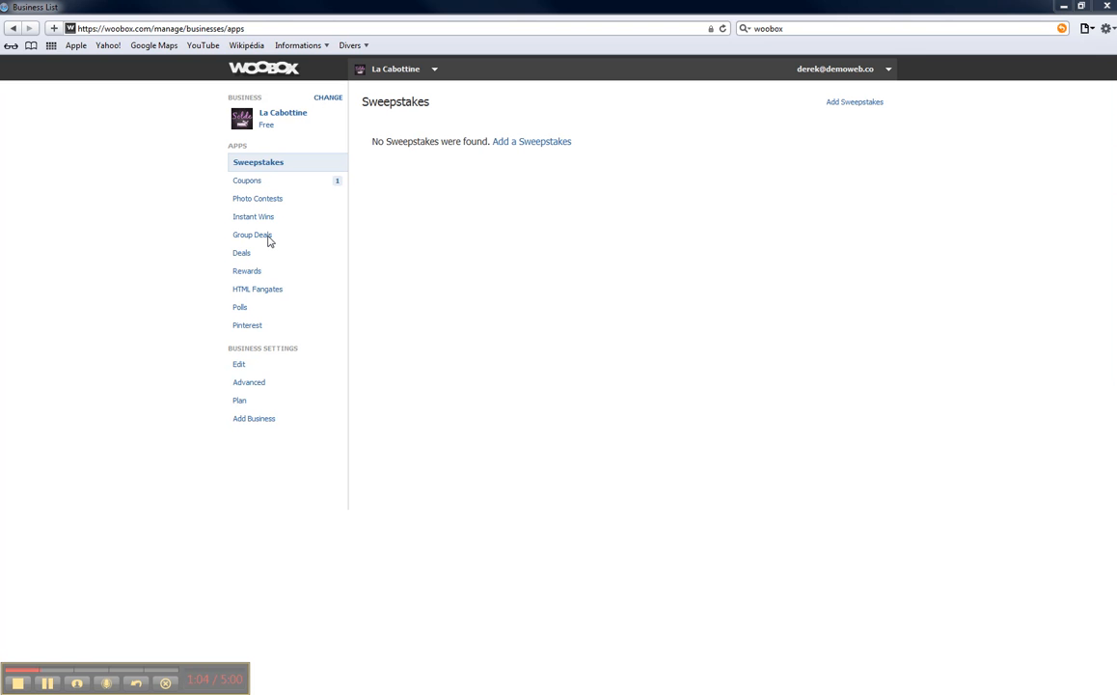
Step: Start a new coupon from the Woobox Coupons list
click(263, 181)
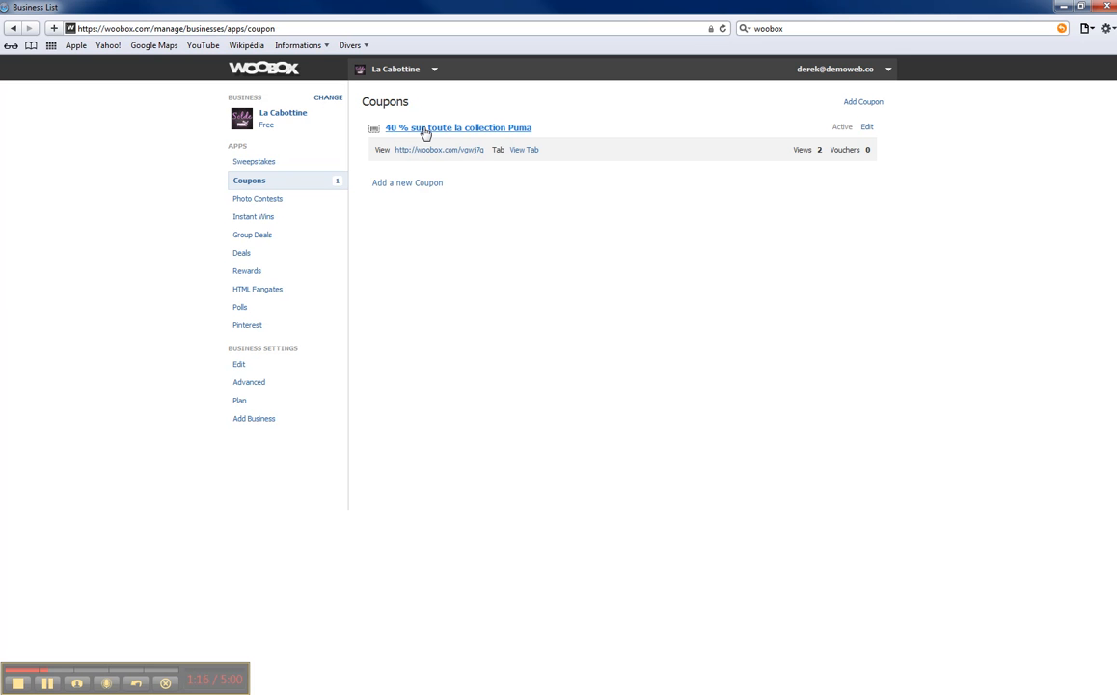
click(426, 192)
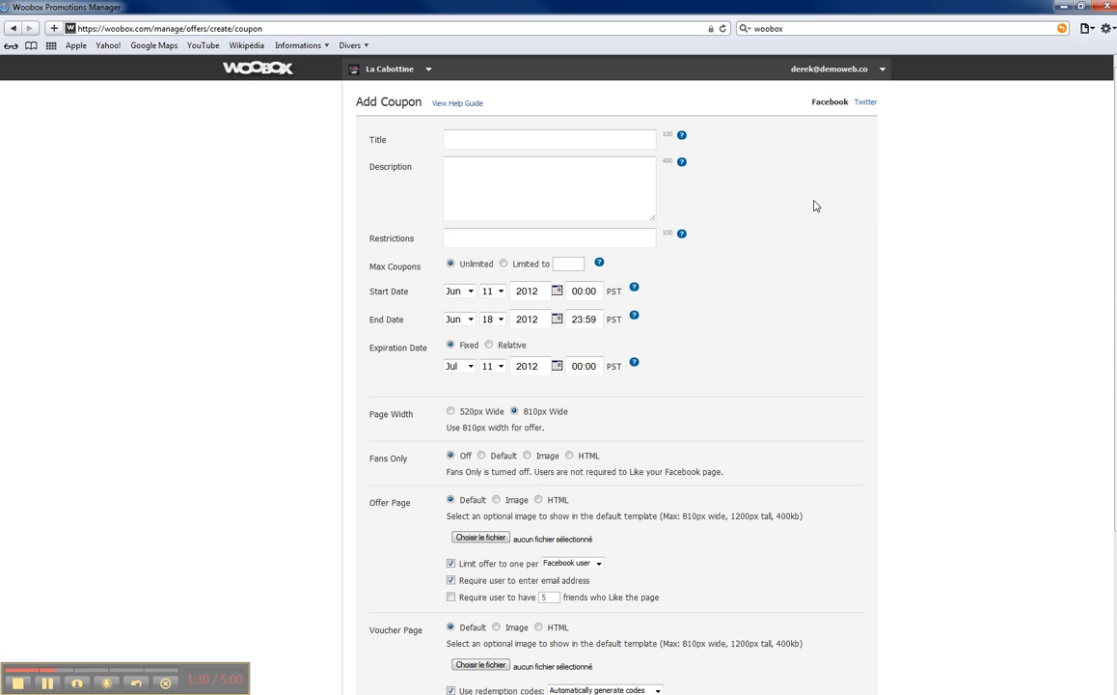
Step: Set Max Coupons to 'Limited to' 50, leaving Title, Description and Restrictions blank
click(513, 141)
key(Tab)
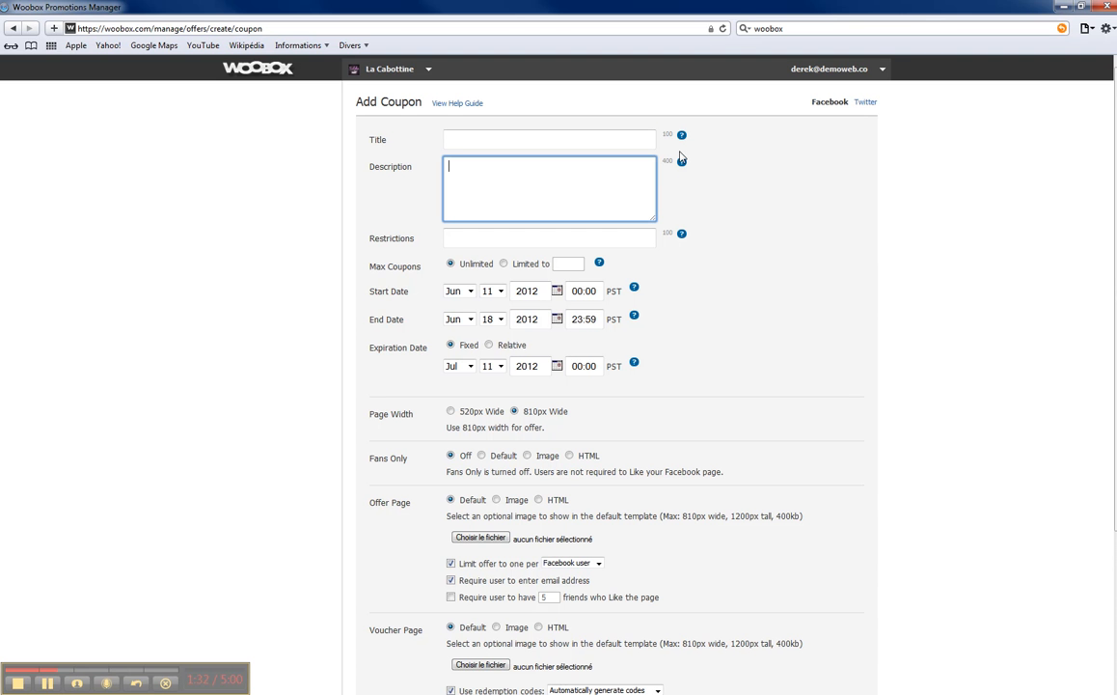
double_click(668, 135)
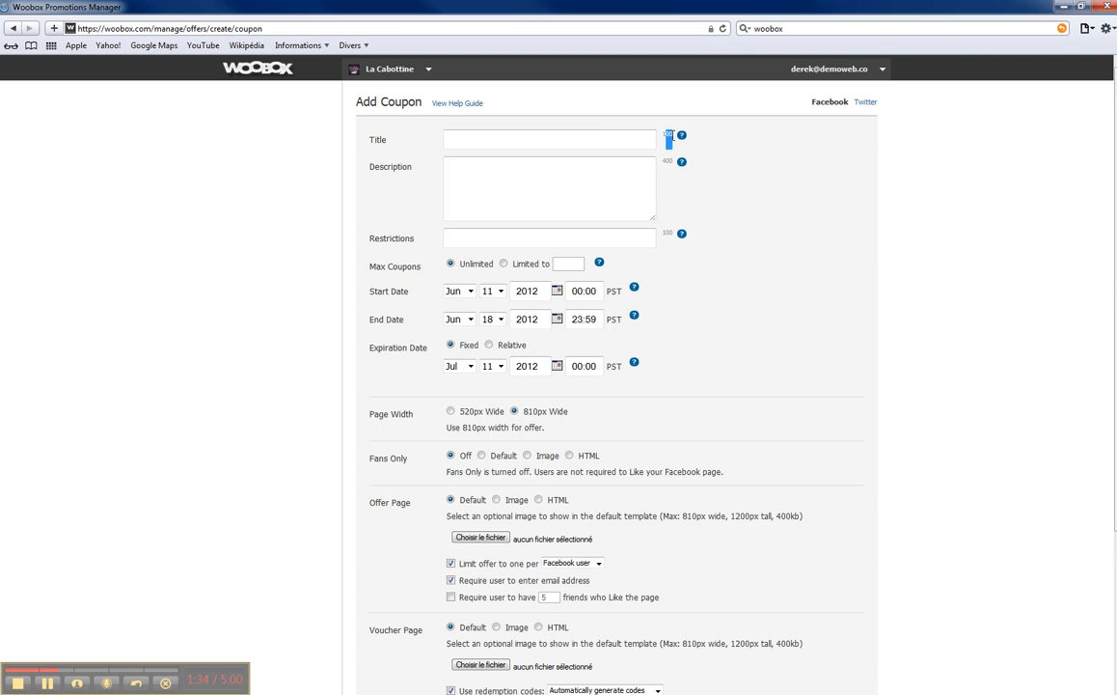
click(558, 234)
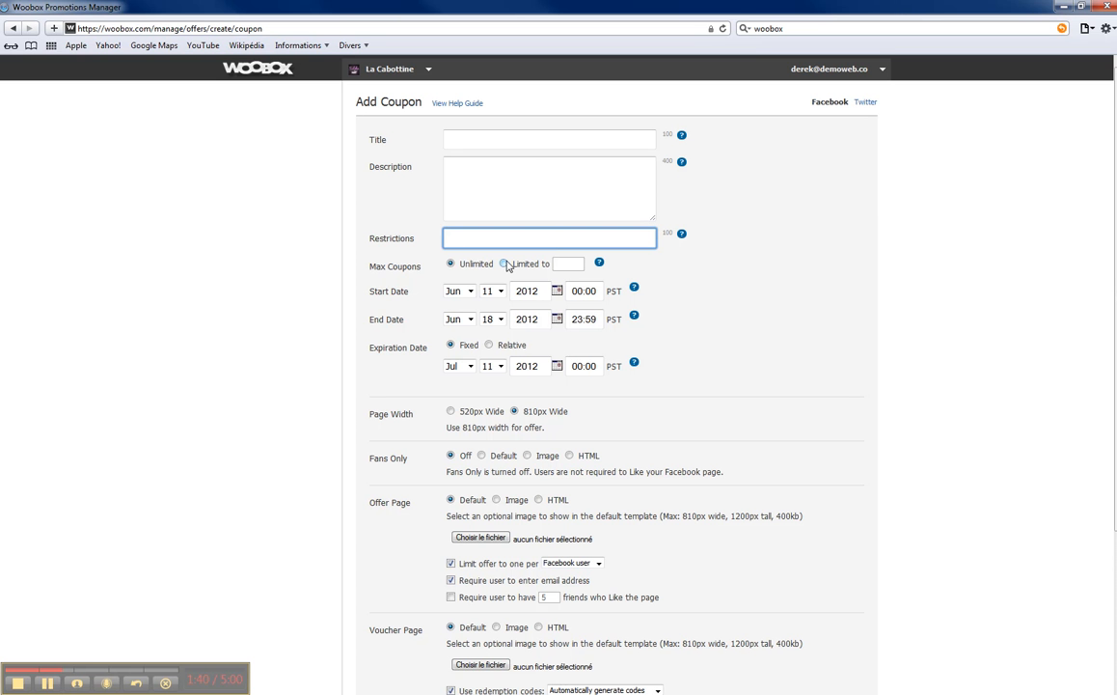
click(503, 264)
click(578, 263)
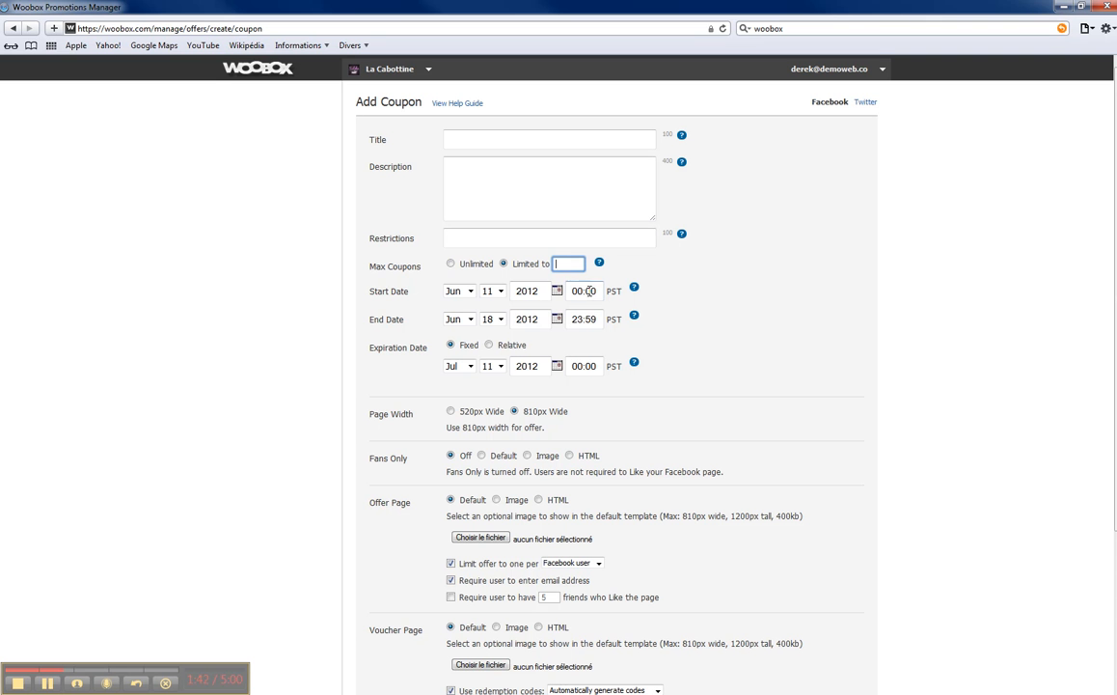
text(50)
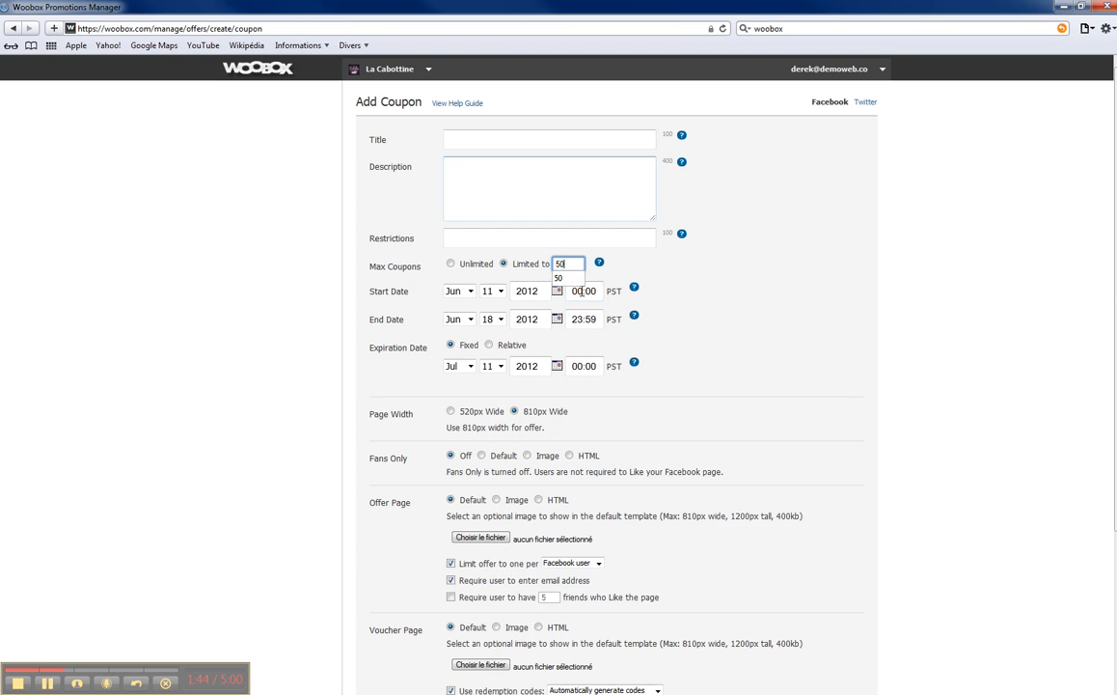
click(425, 285)
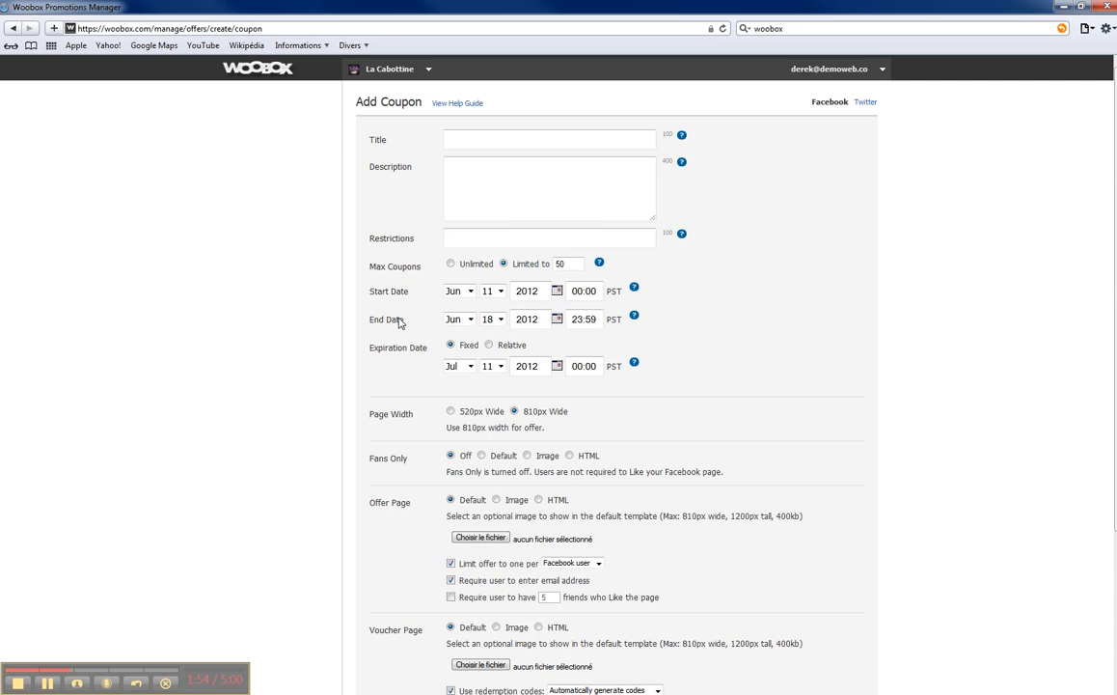
Step: Switch the Offer Page to HTML, leaving Fans Only set to Off
scroll(386, 379, down, 1)
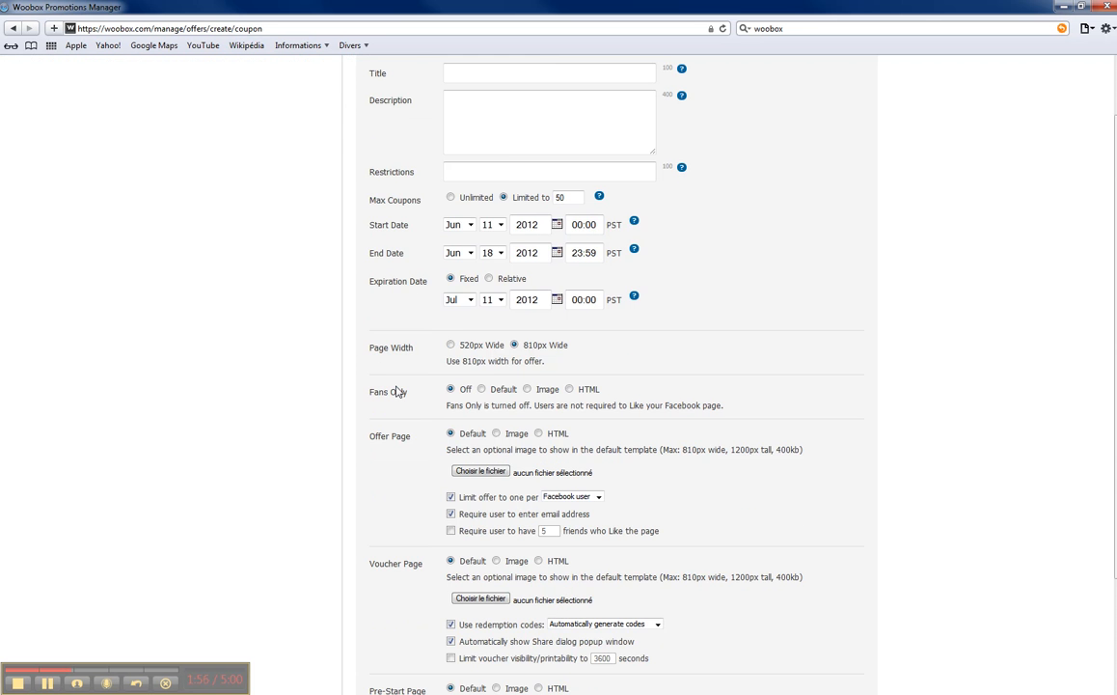
scroll(396, 391, down, 1)
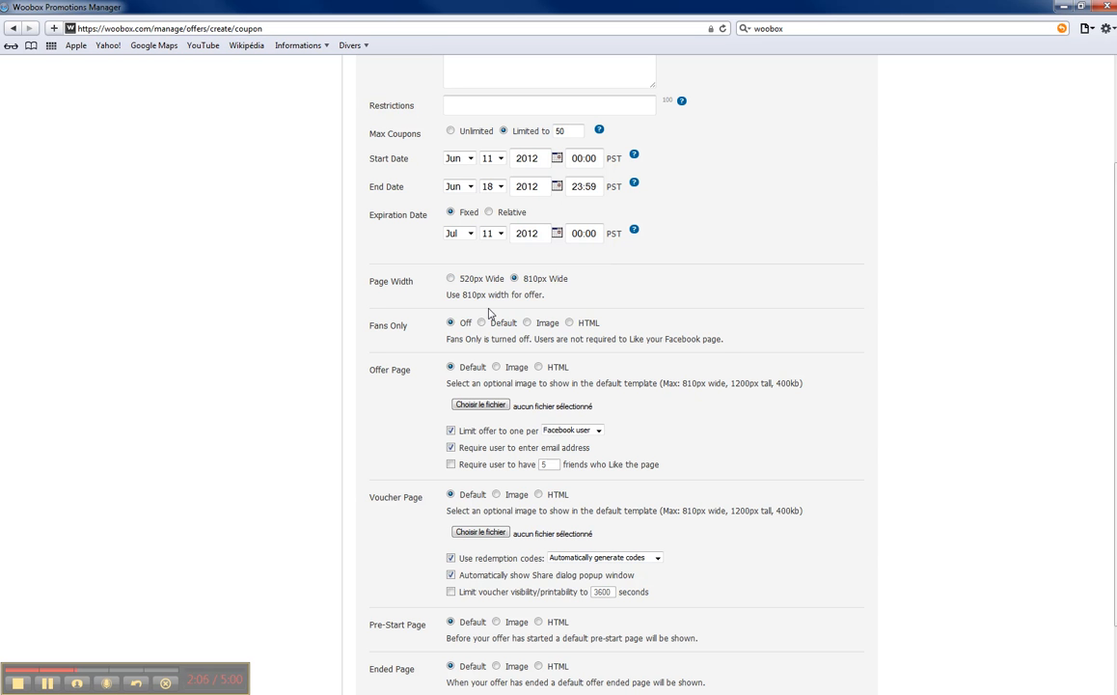
drag(371, 332, 409, 329)
scroll(607, 377, down, 1)
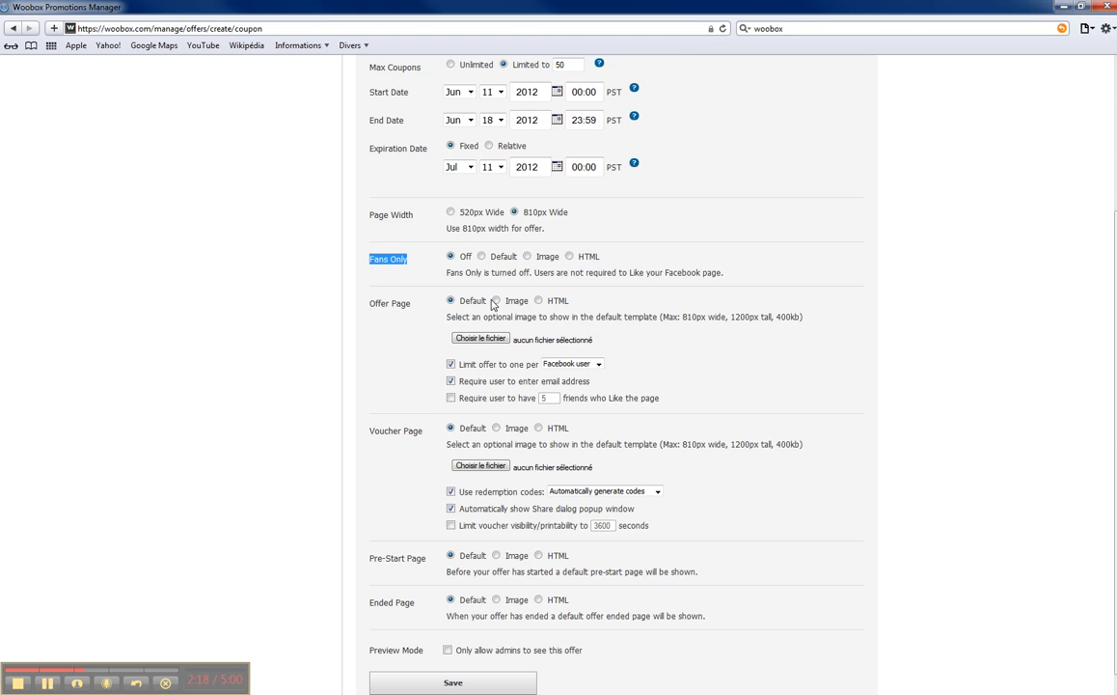
scroll(495, 301, up, 1)
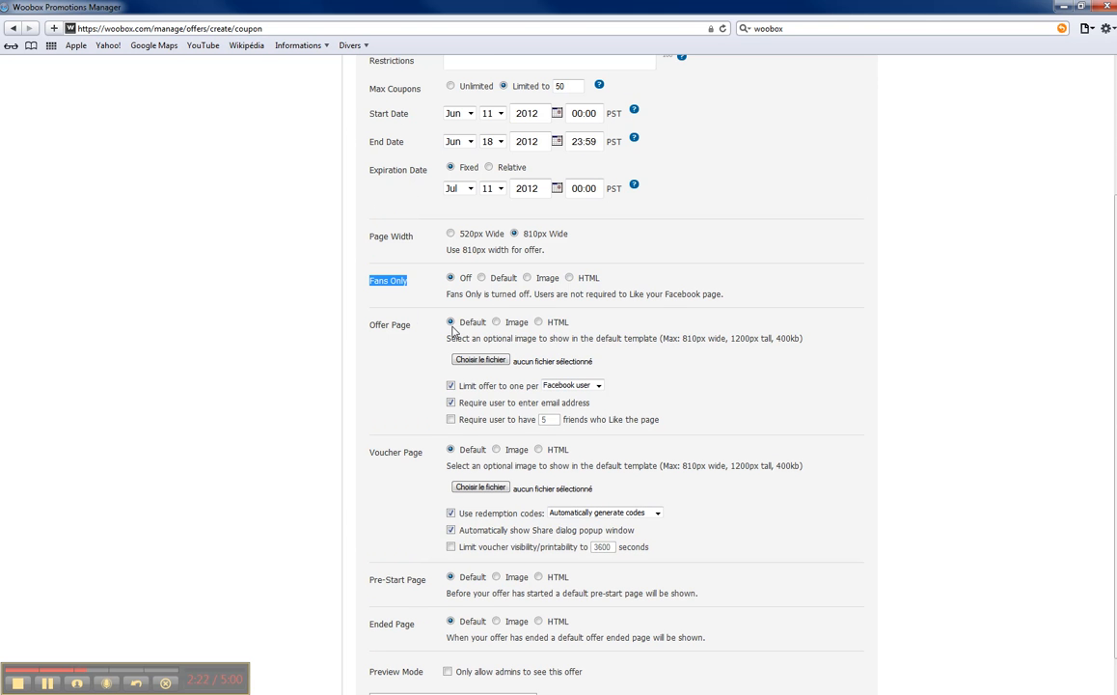
click(538, 323)
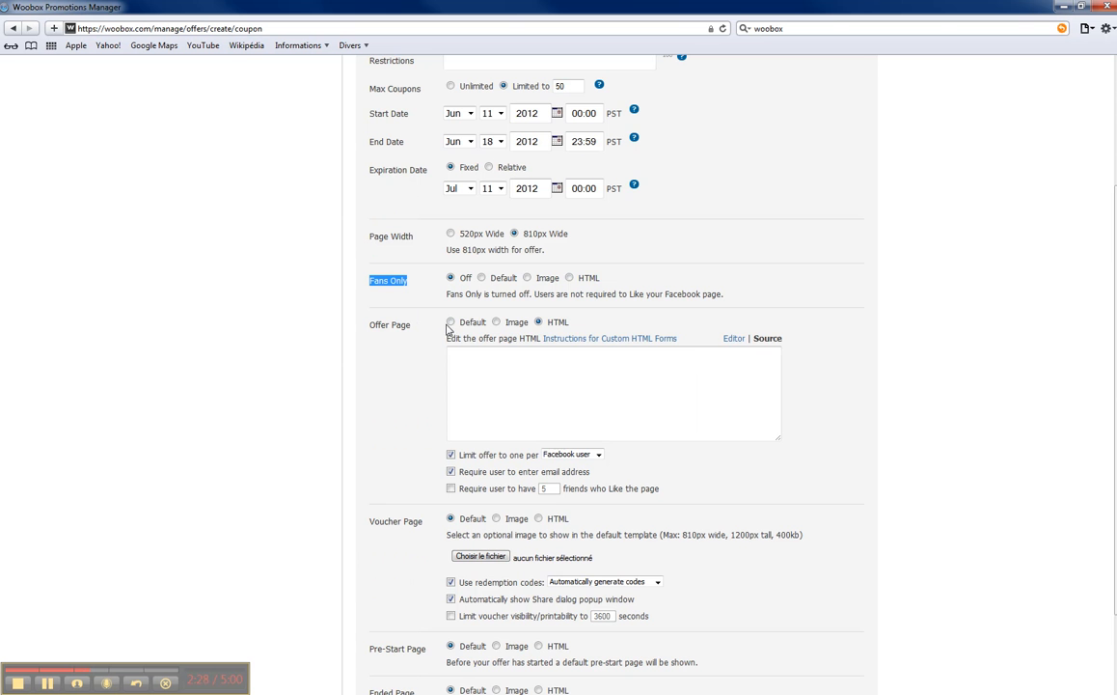
click(490, 363)
scroll(402, 384, down, 3)
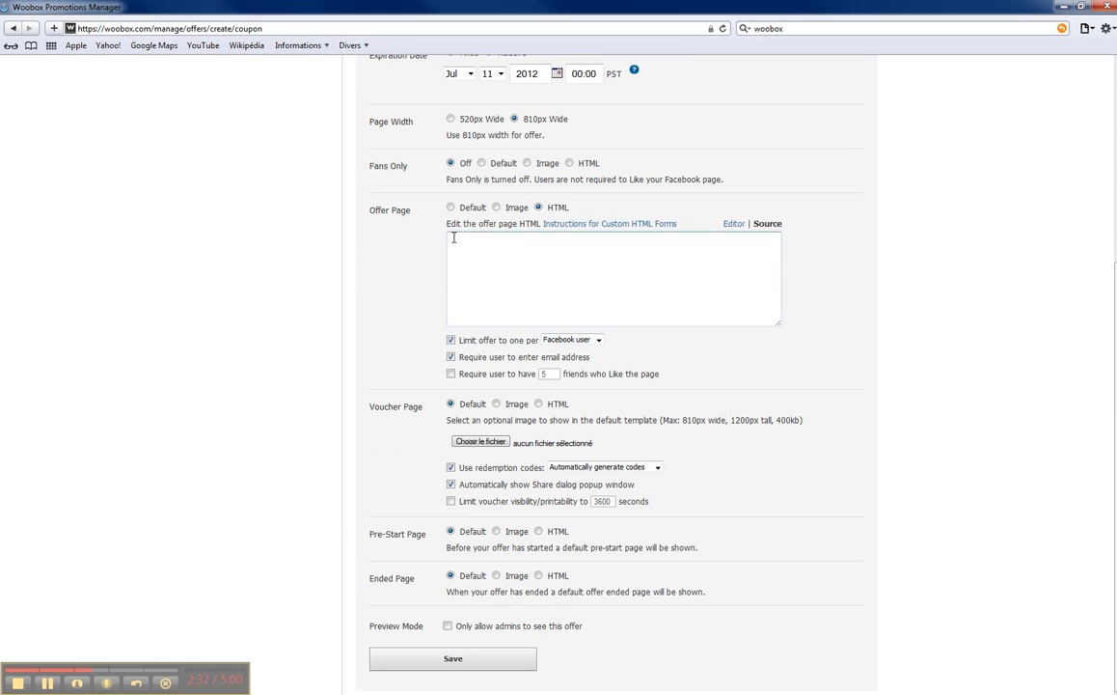
Step: Set the Offer Page back to Default, keeping the limit at one per Facebook user
click(450, 208)
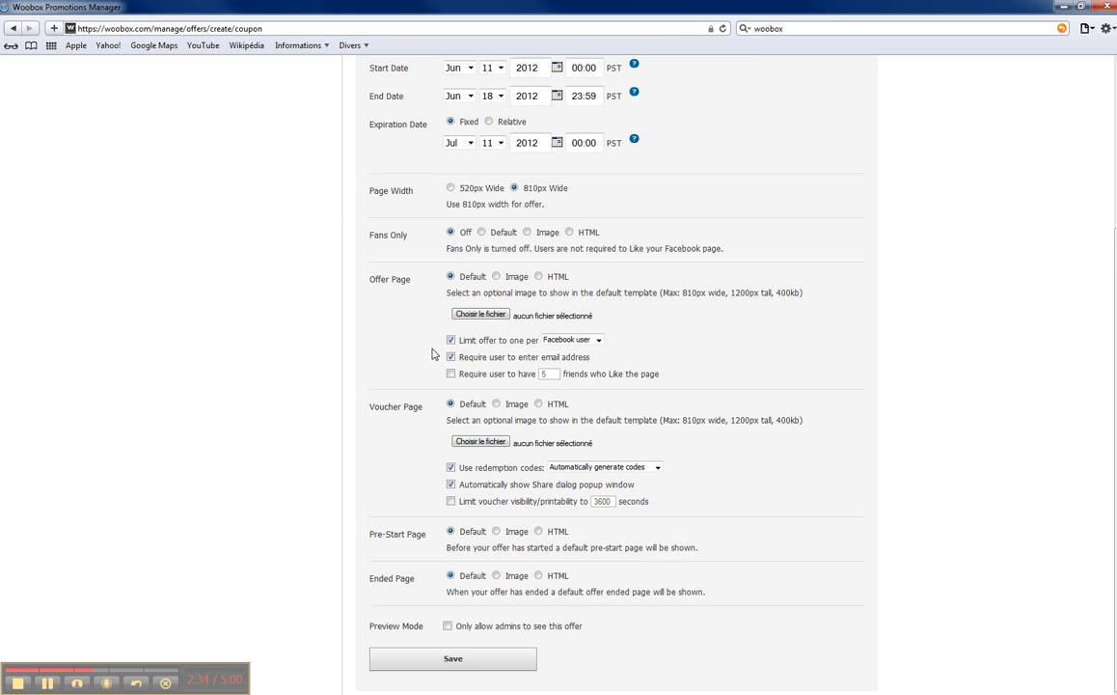
click(576, 341)
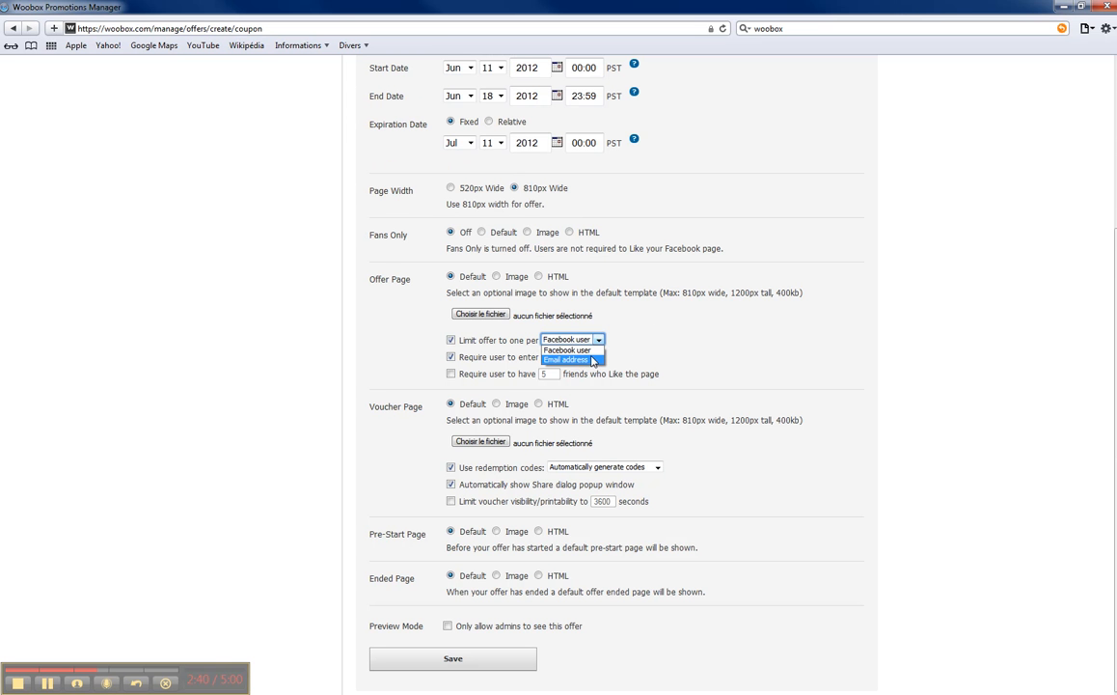
click(634, 360)
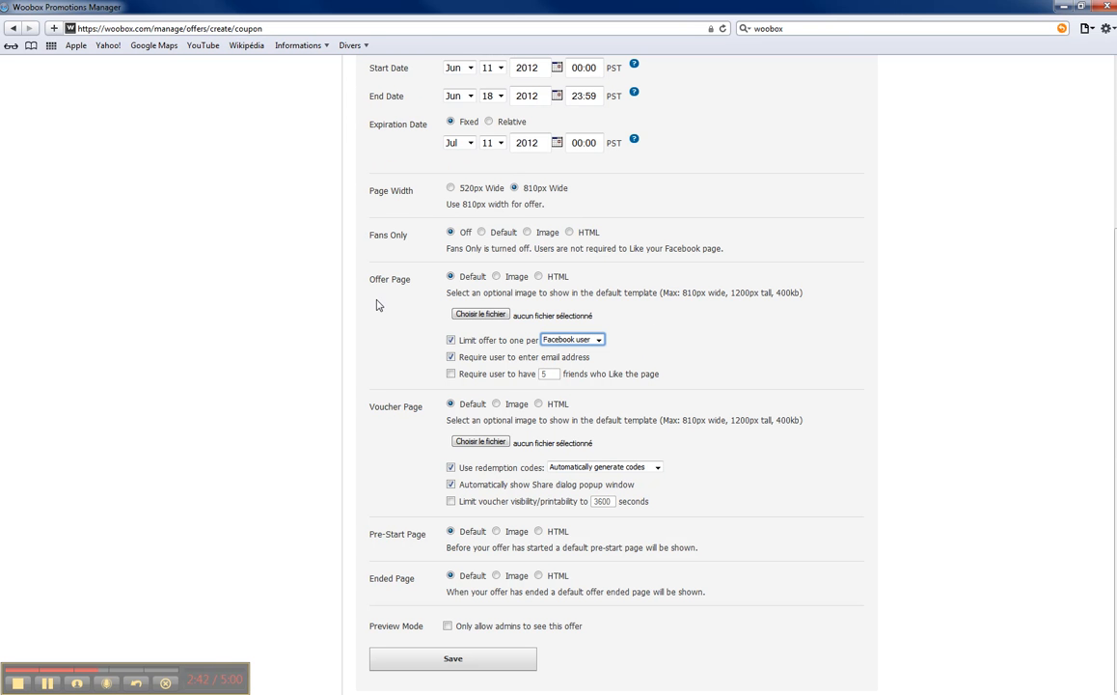
click(577, 339)
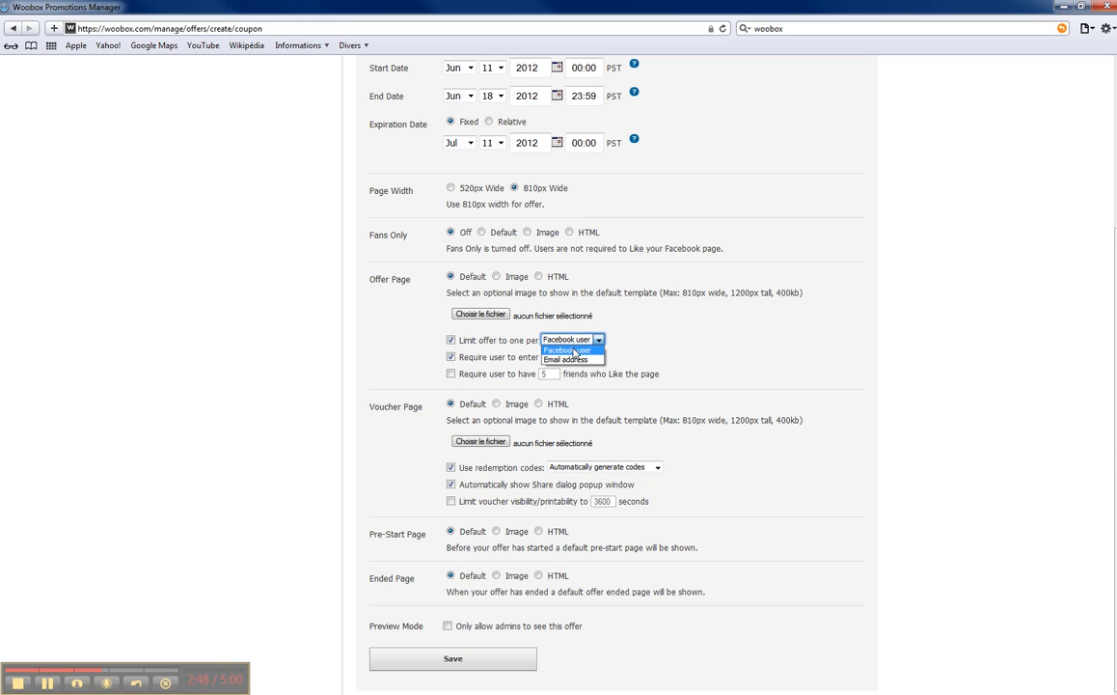
click(649, 350)
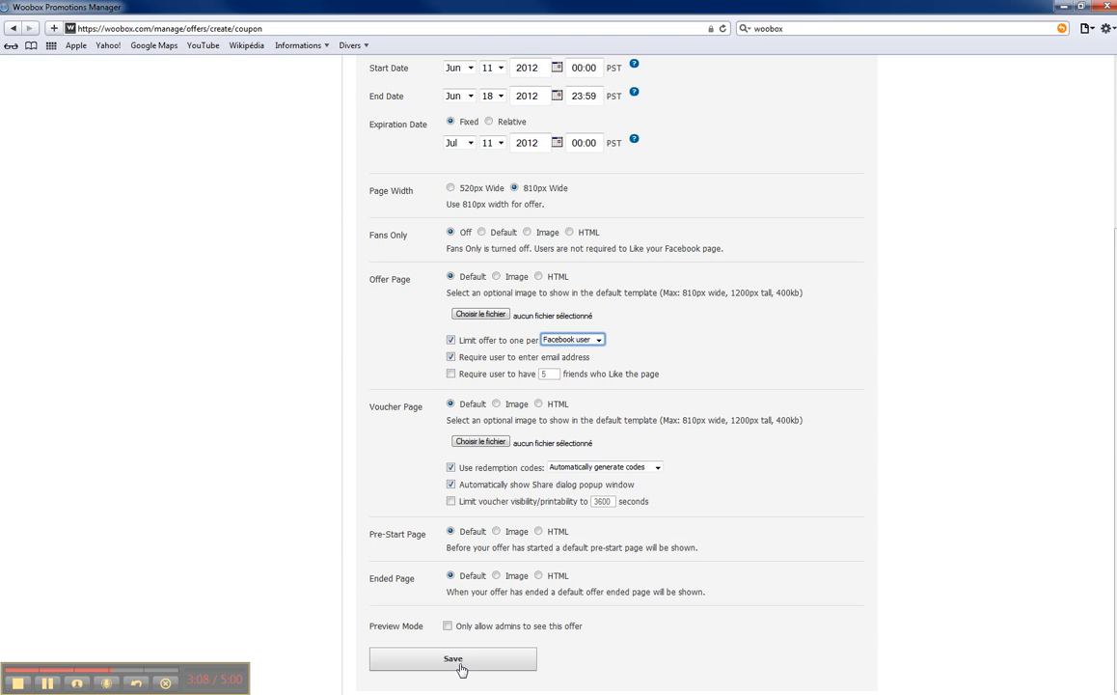
scroll(526, 398, up, 3)
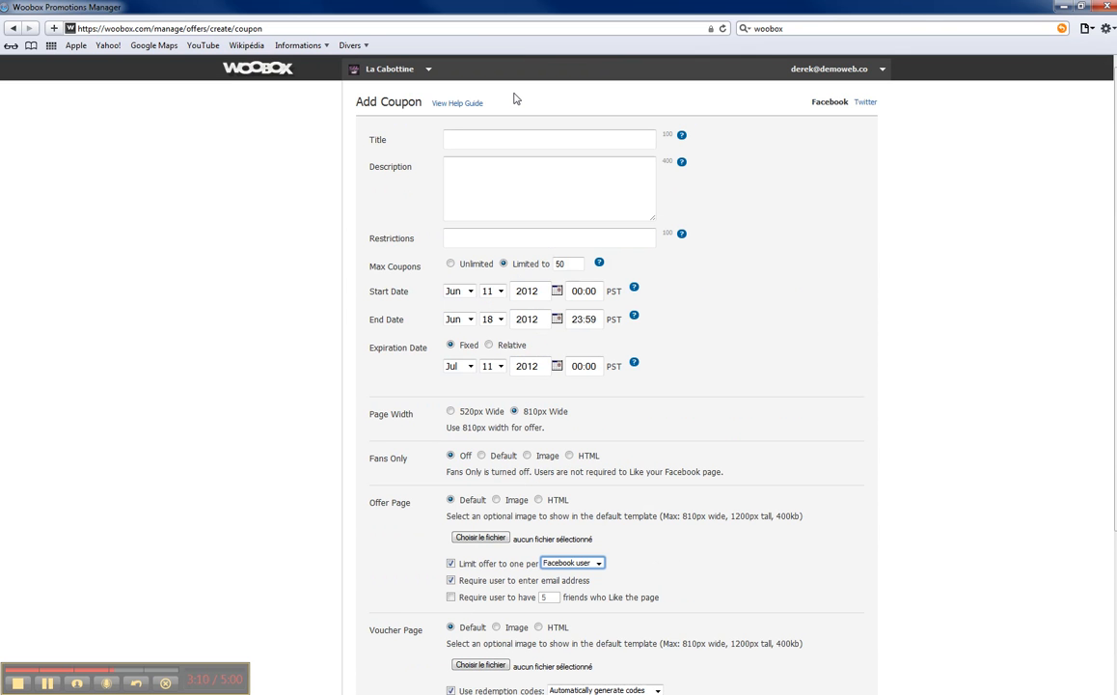
Step: Open the '40 % sur toute la collection Puma' coupon's overview from the Coupons list
click(243, 73)
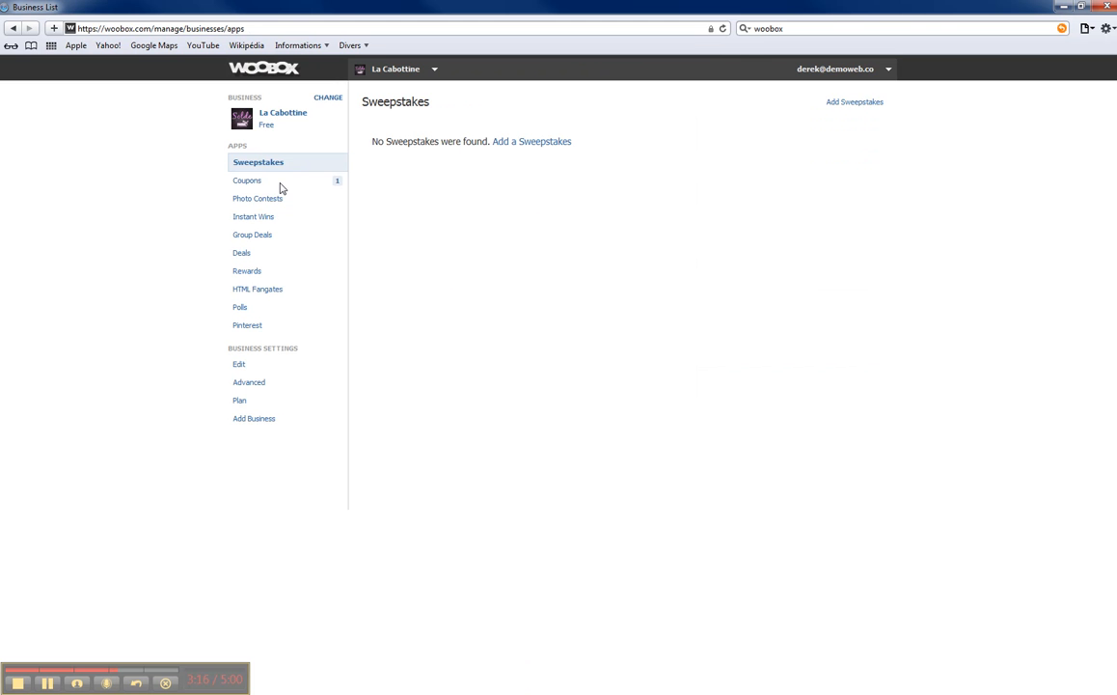
click(243, 181)
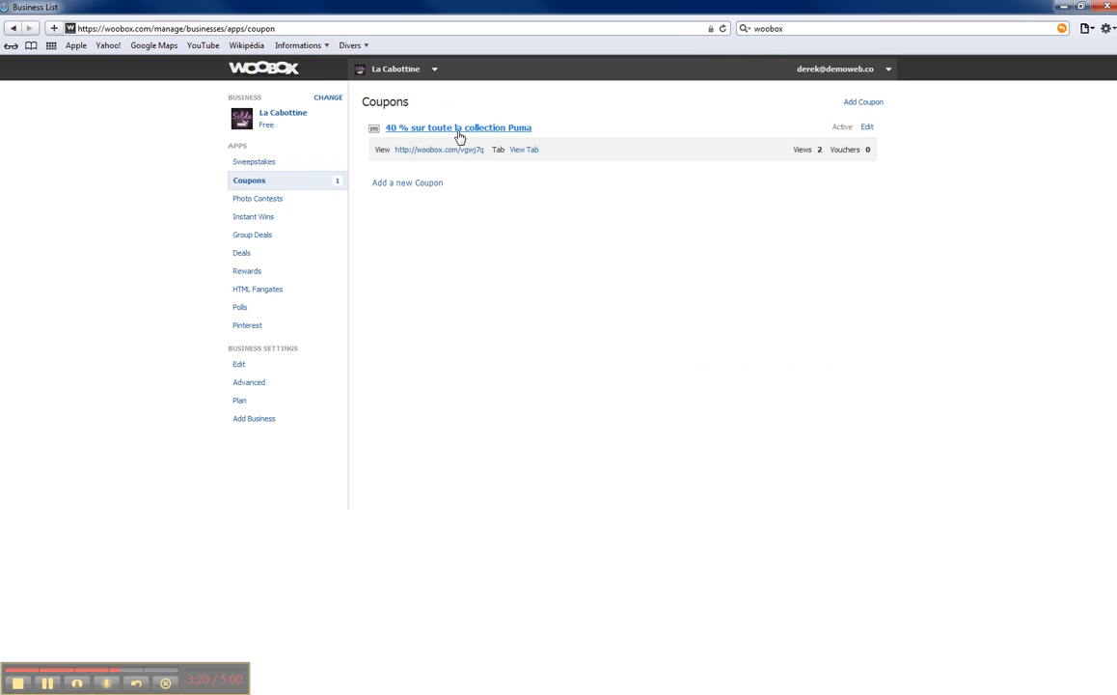
click(459, 131)
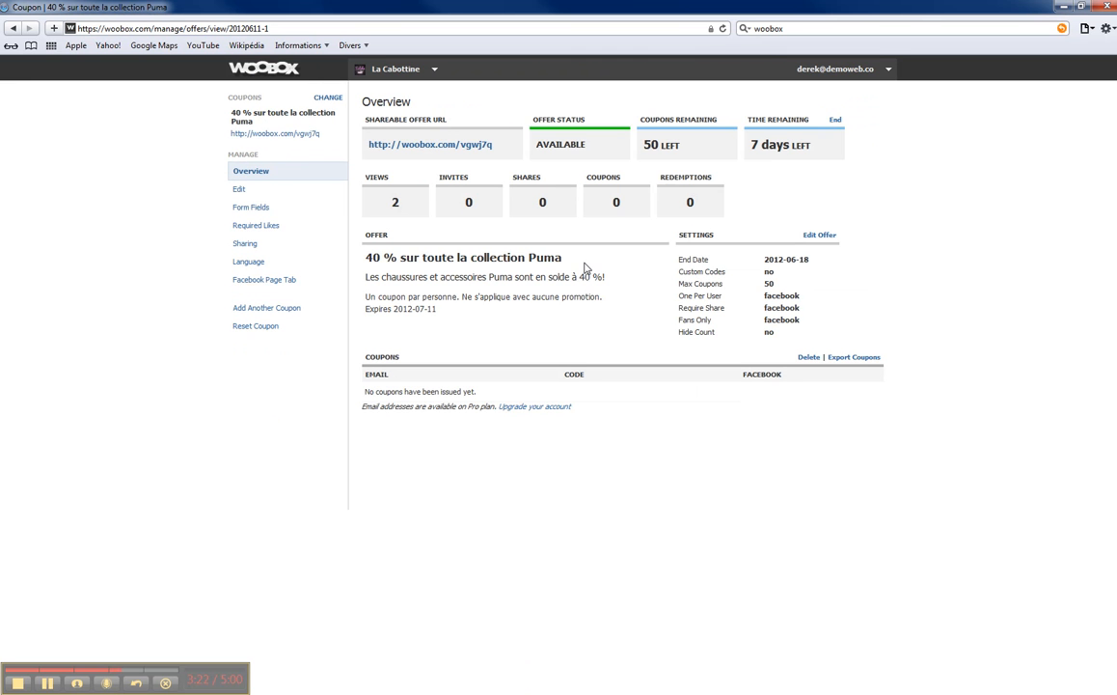
Step: Review the coupon's views, invites and status, then launch its Shareable Offer URL
double_click(396, 200)
double_click(470, 200)
click(636, 162)
drag(762, 147, 500, 151)
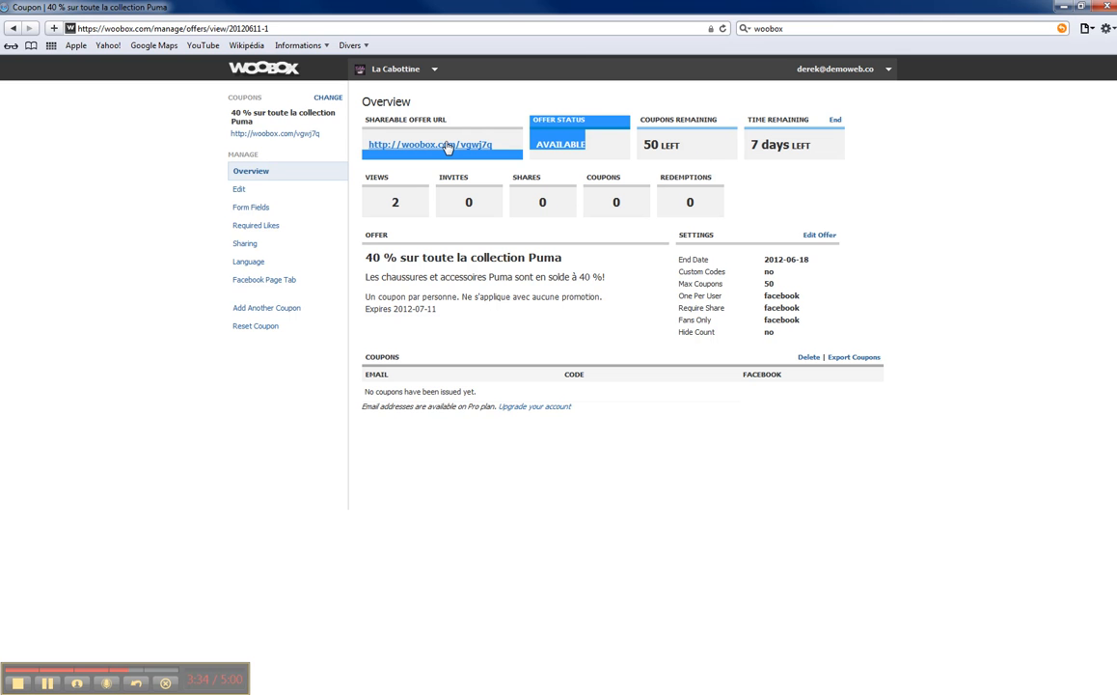
click(458, 151)
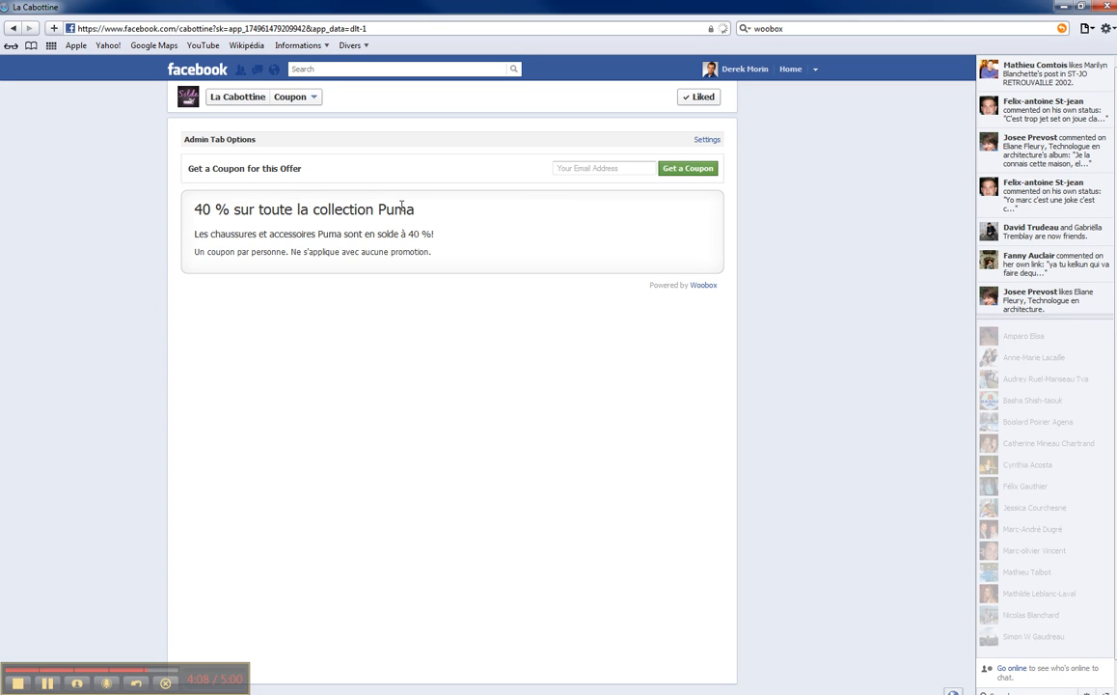
Step: Enter a test email address, correcting its typo, and request the Puma coupon
click(572, 170)
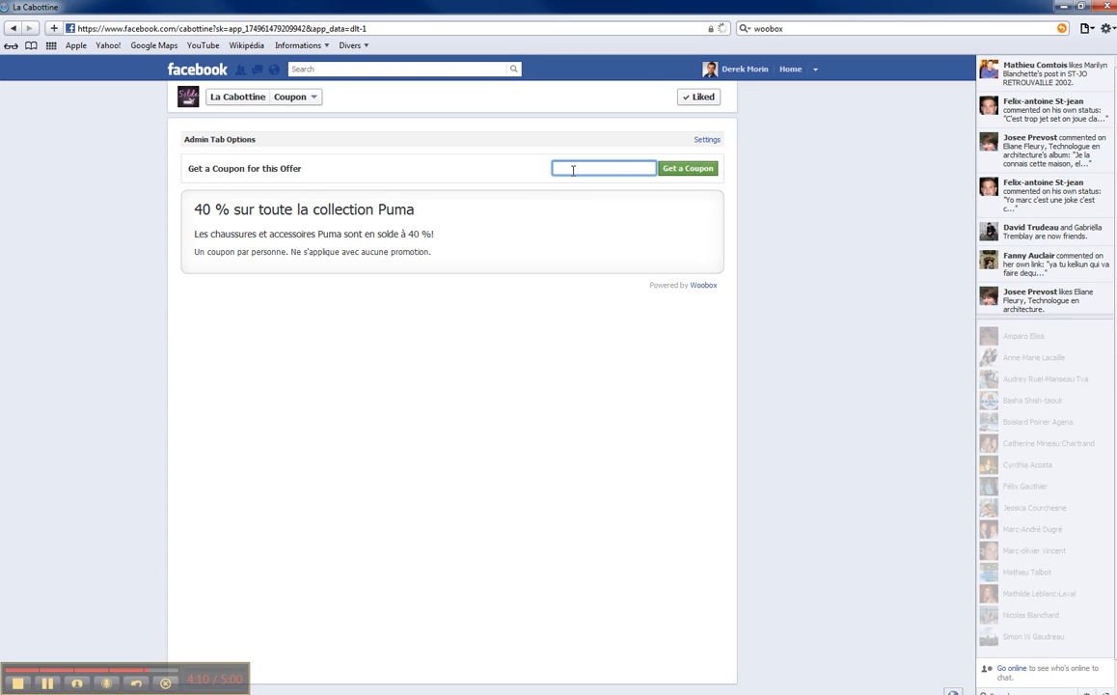
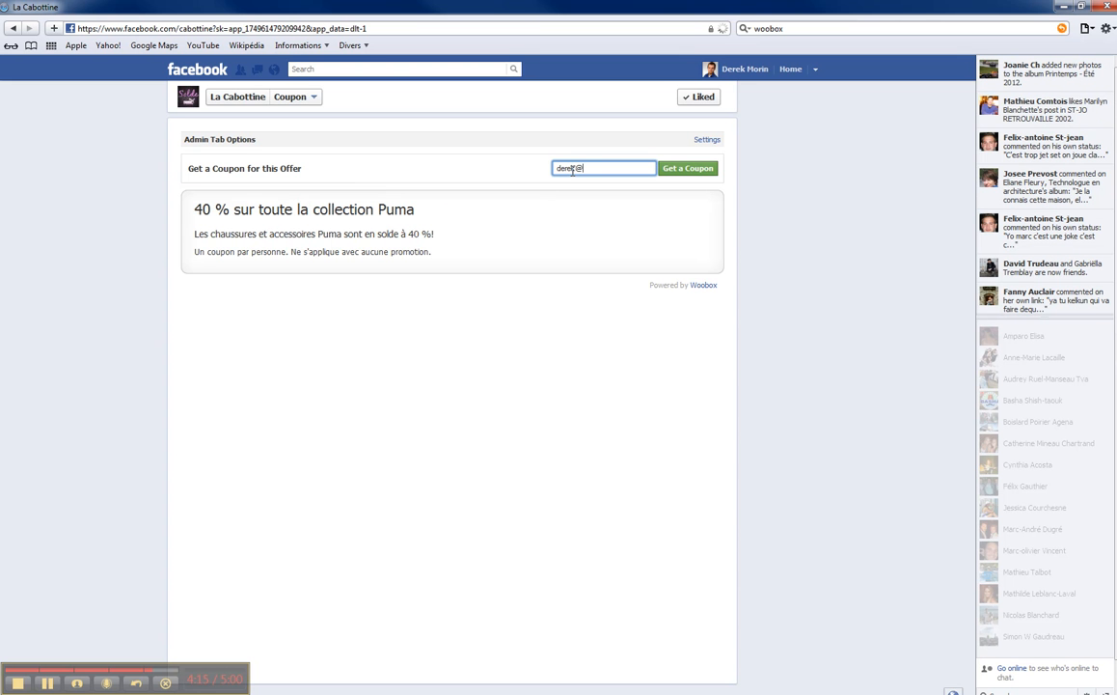
click(688, 169)
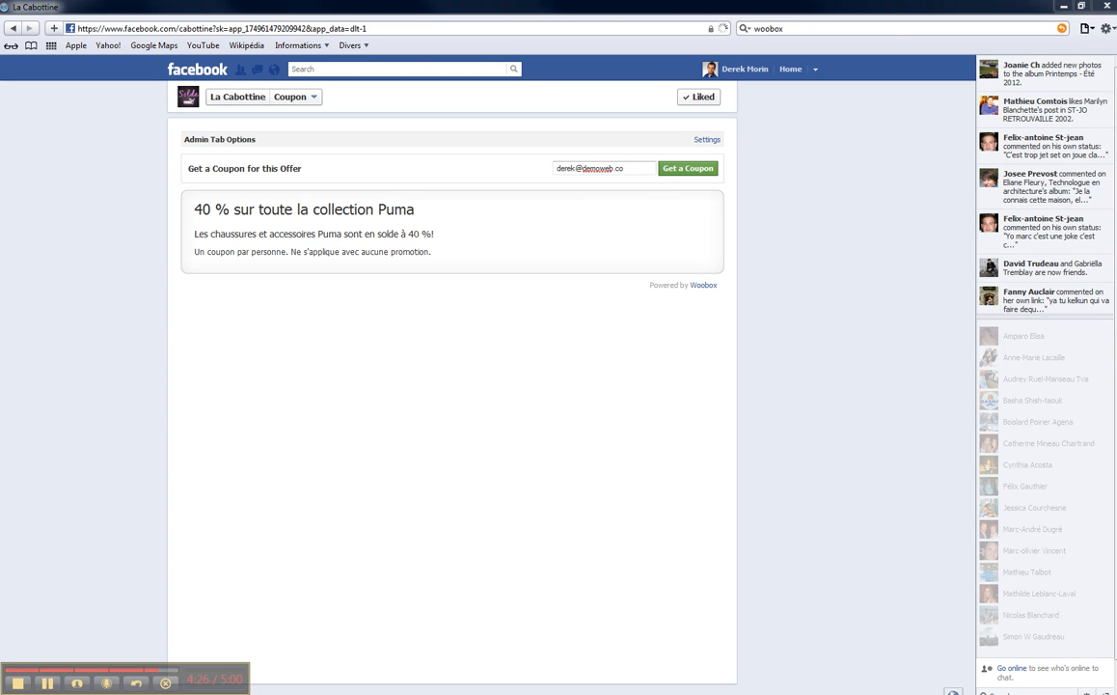